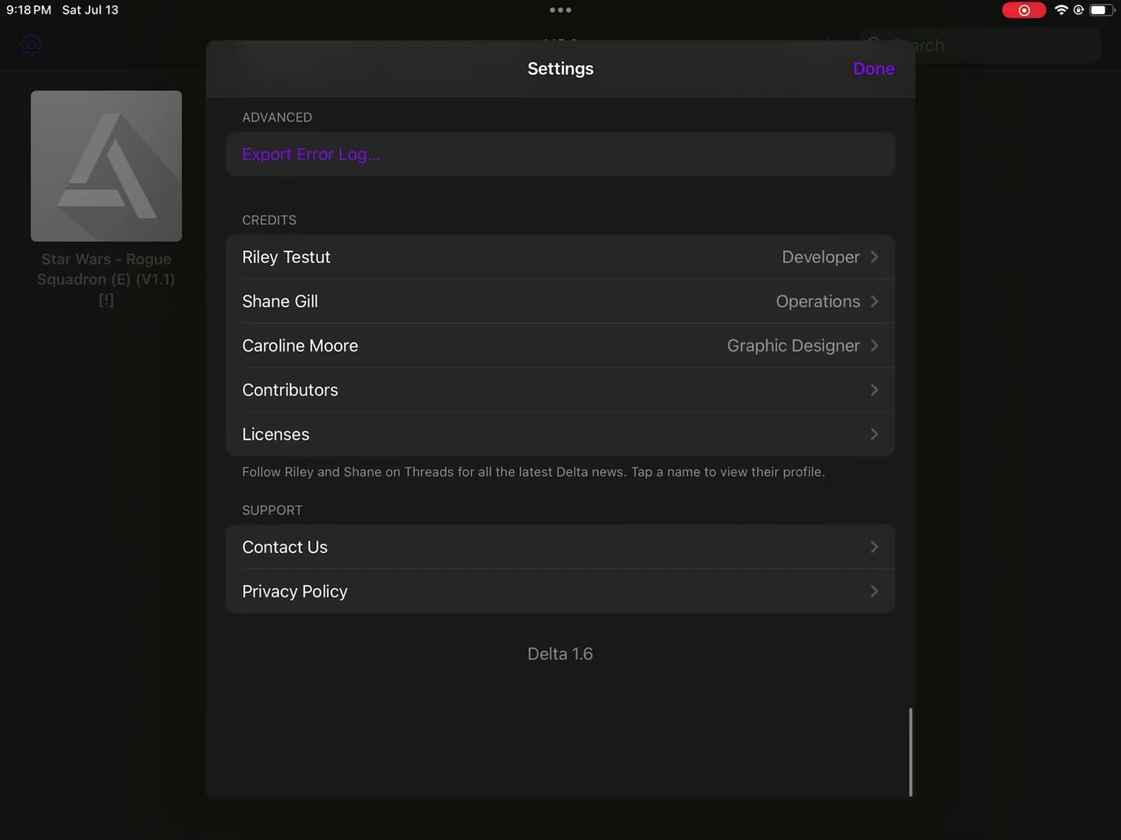
- Leave settings, launch Shadows of the Empire, and load an older hangar save state
click(873, 69)
click(106, 166)
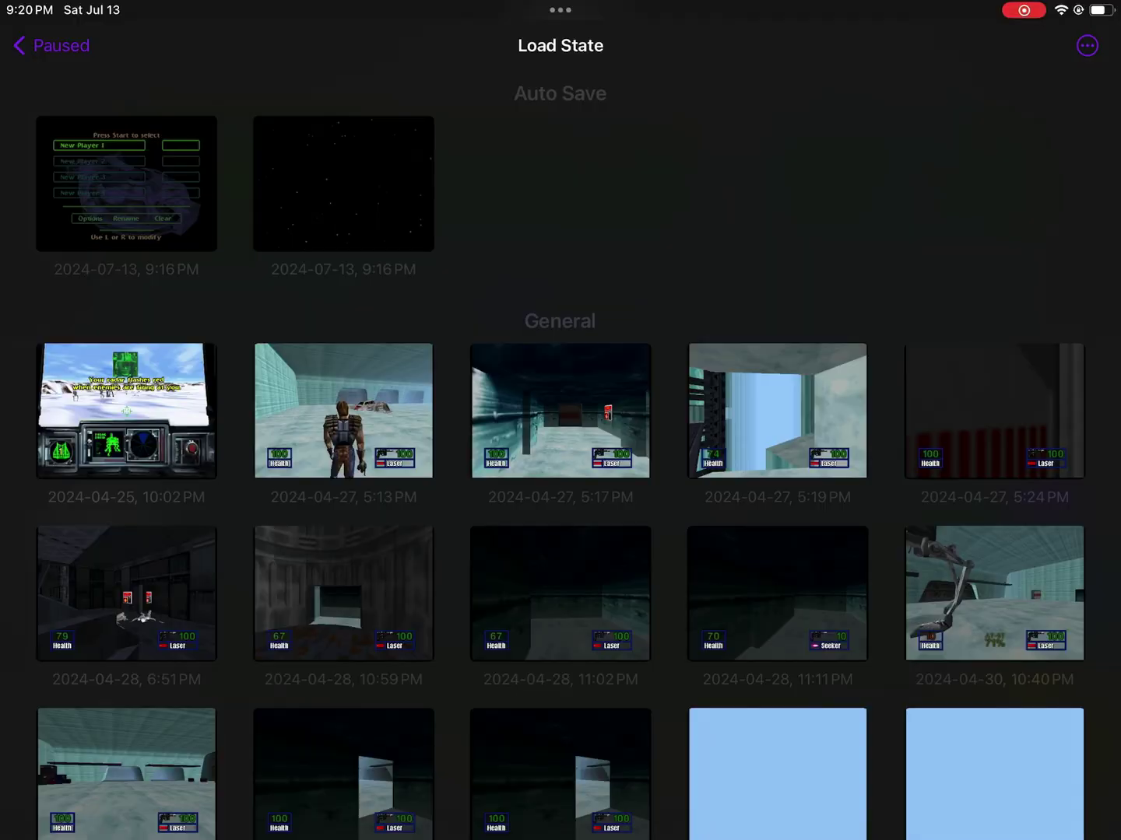
scroll(560, 455, down, 5)
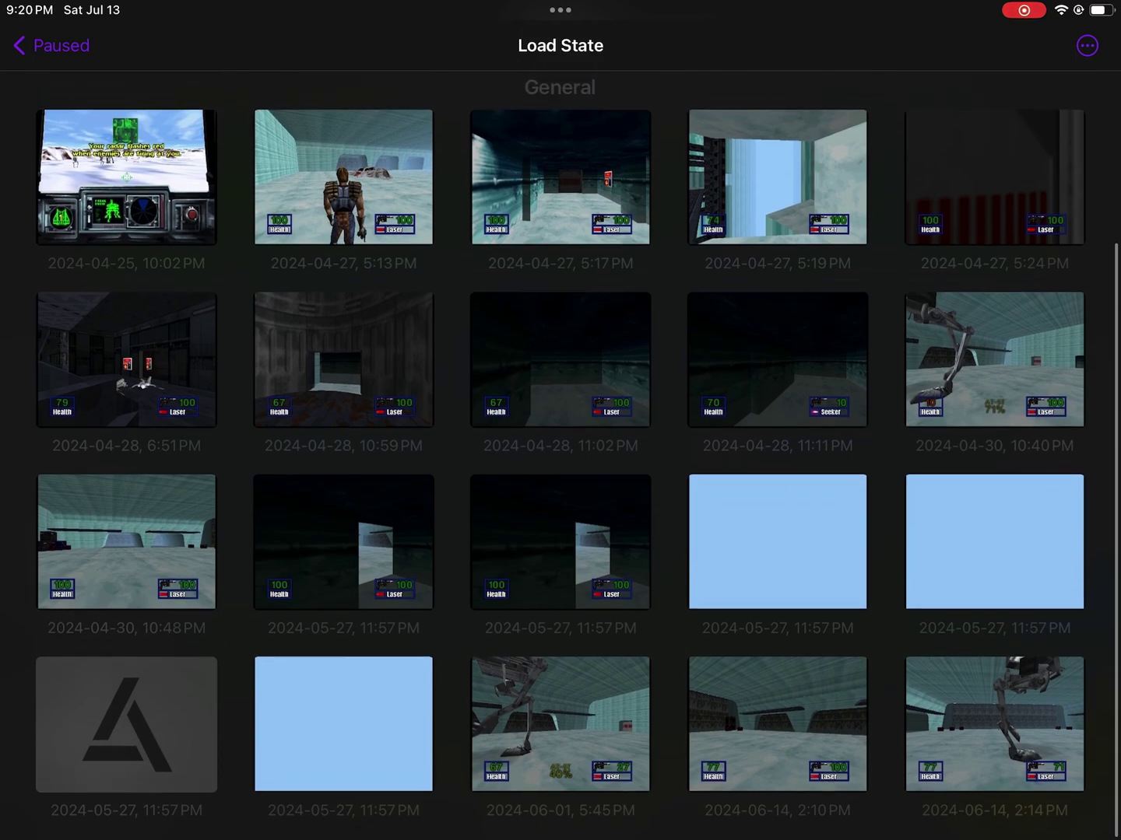
click(560, 726)
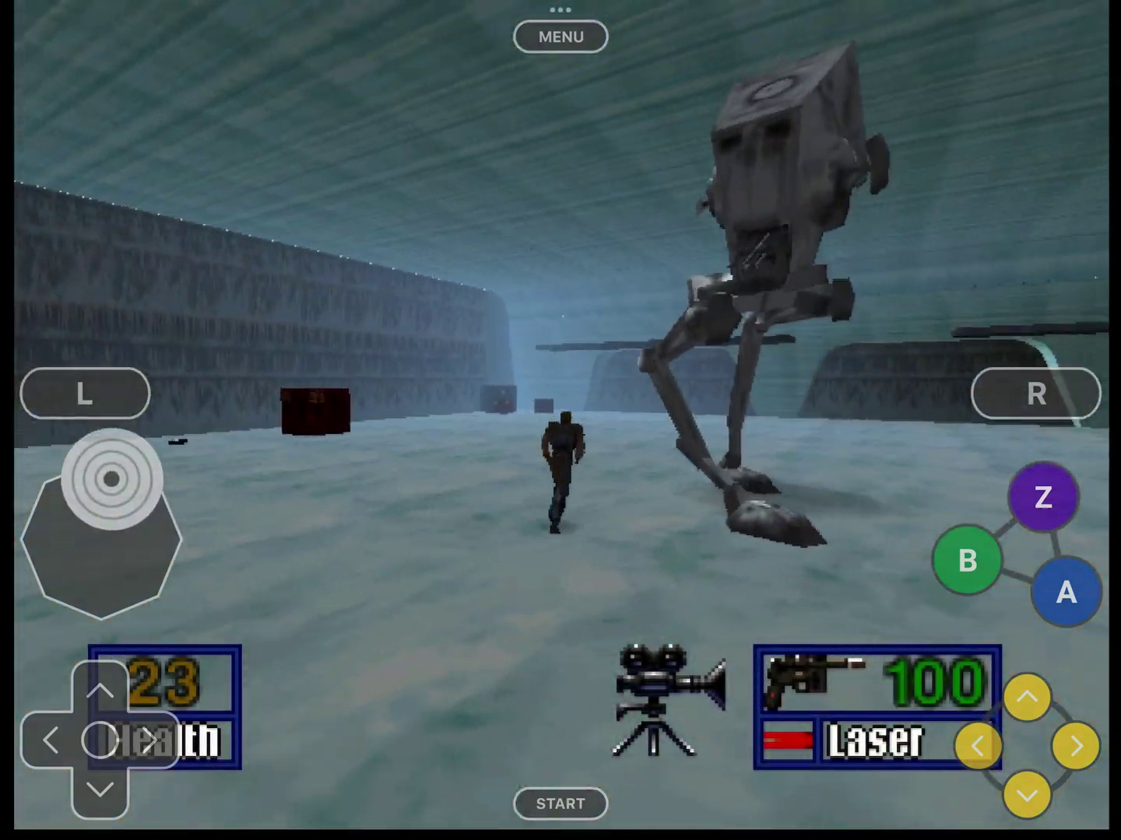
- Load a blank blue-thumbnail save state from the saved-state list, then pause the game again
click(560, 37)
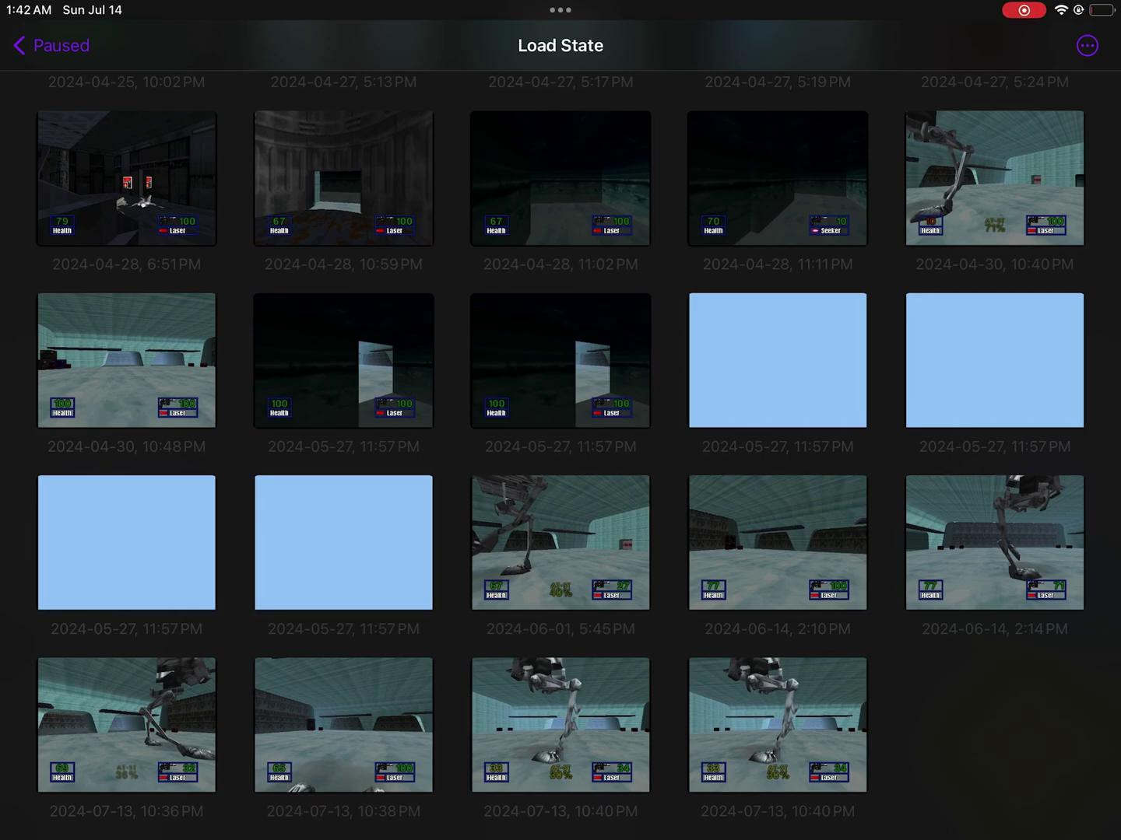
click(777, 360)
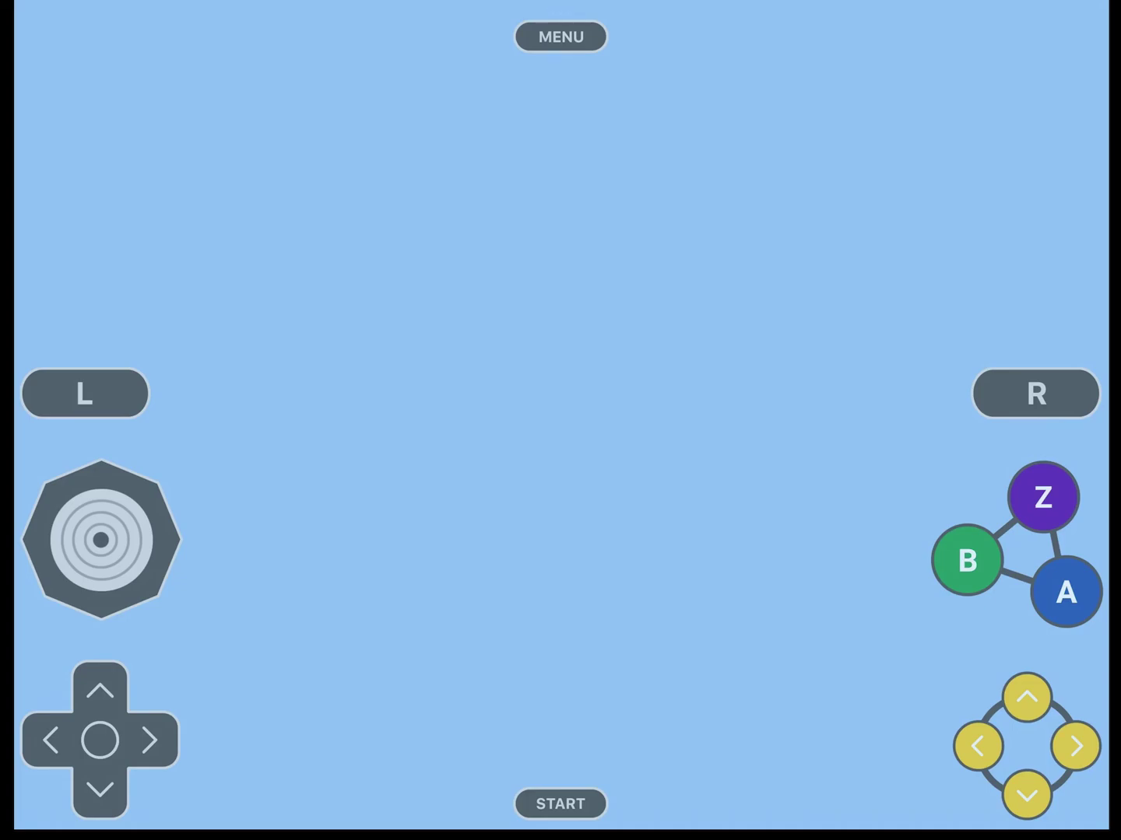
click(560, 36)
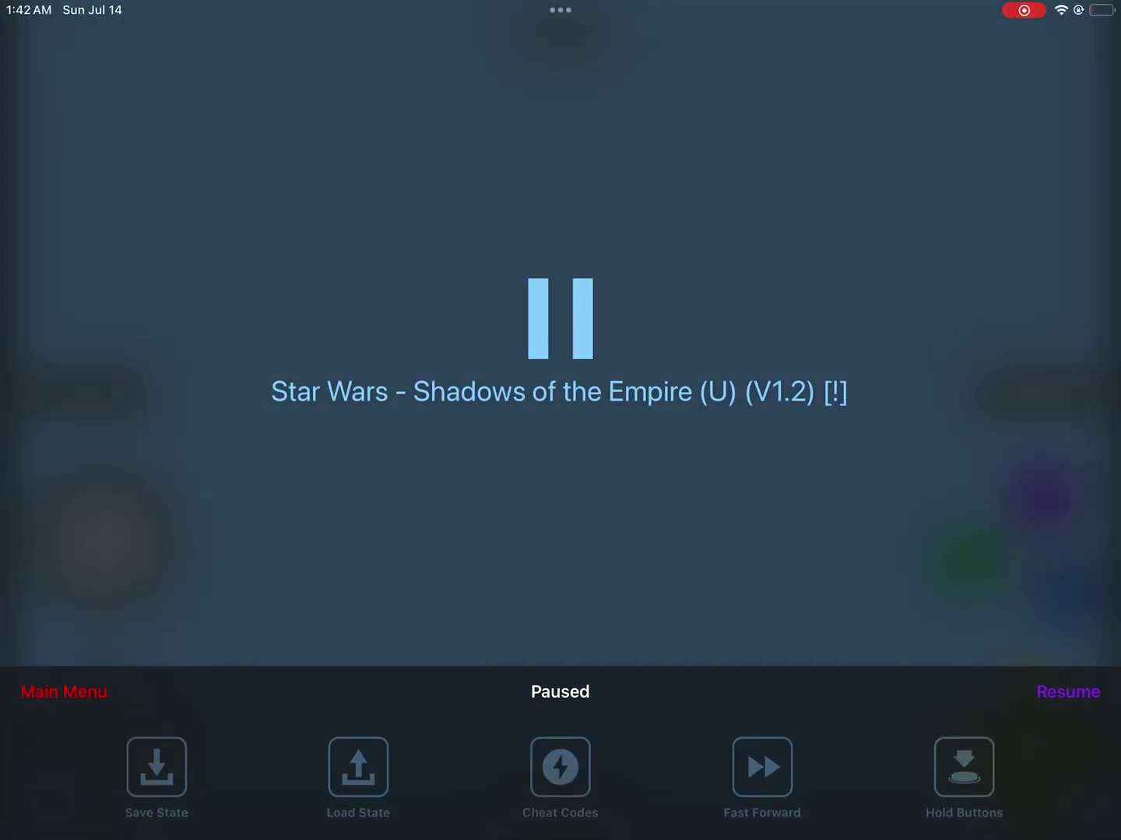
click(358, 767)
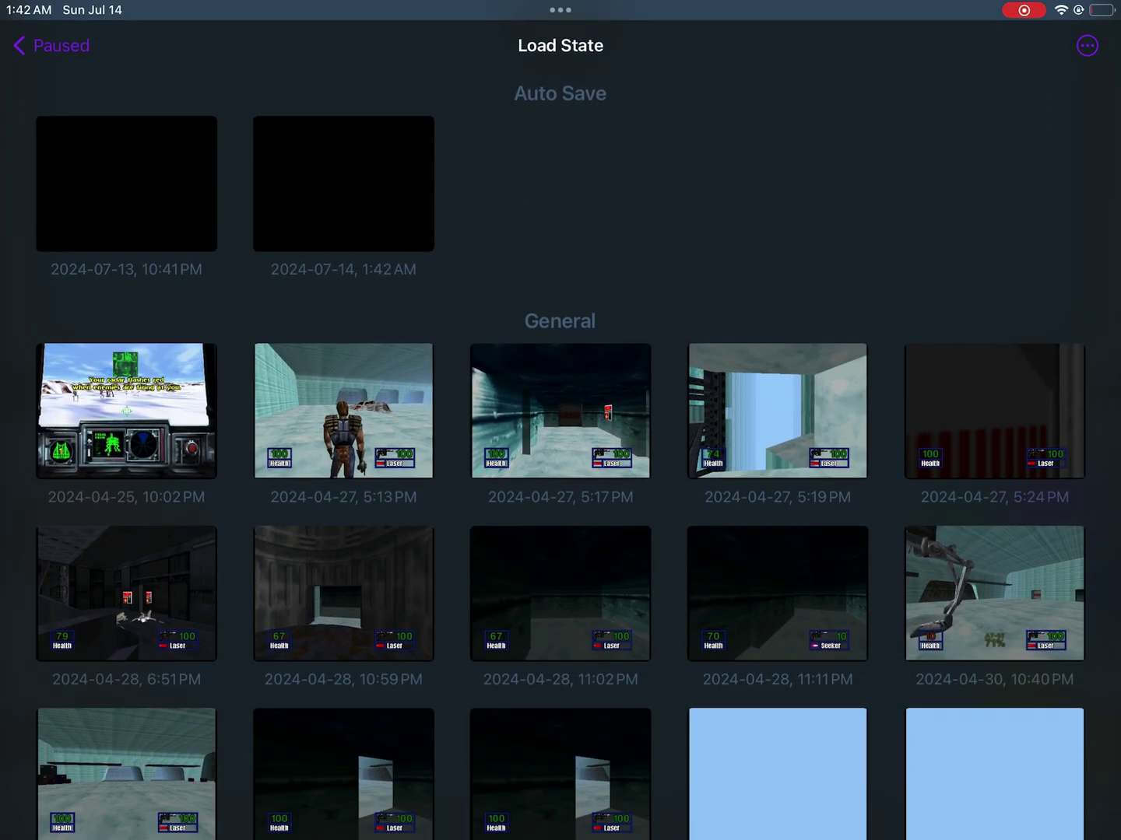
scroll(561, 438, down, 5)
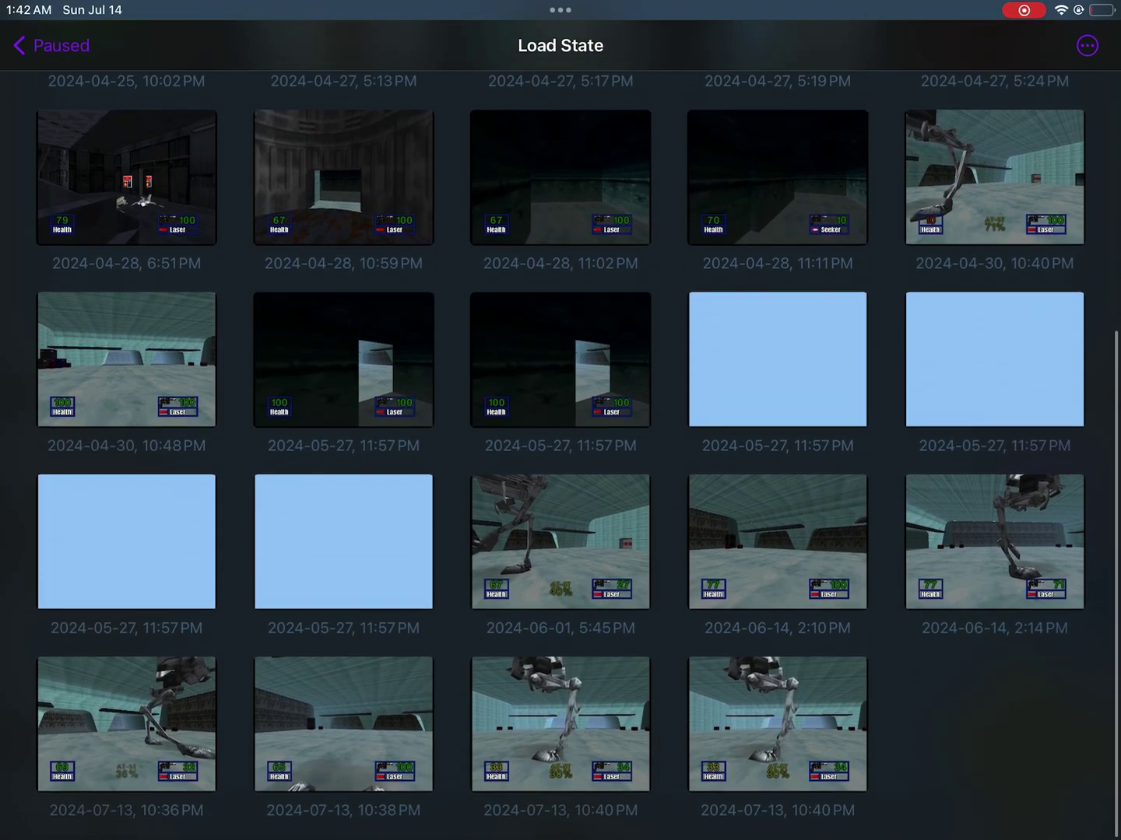